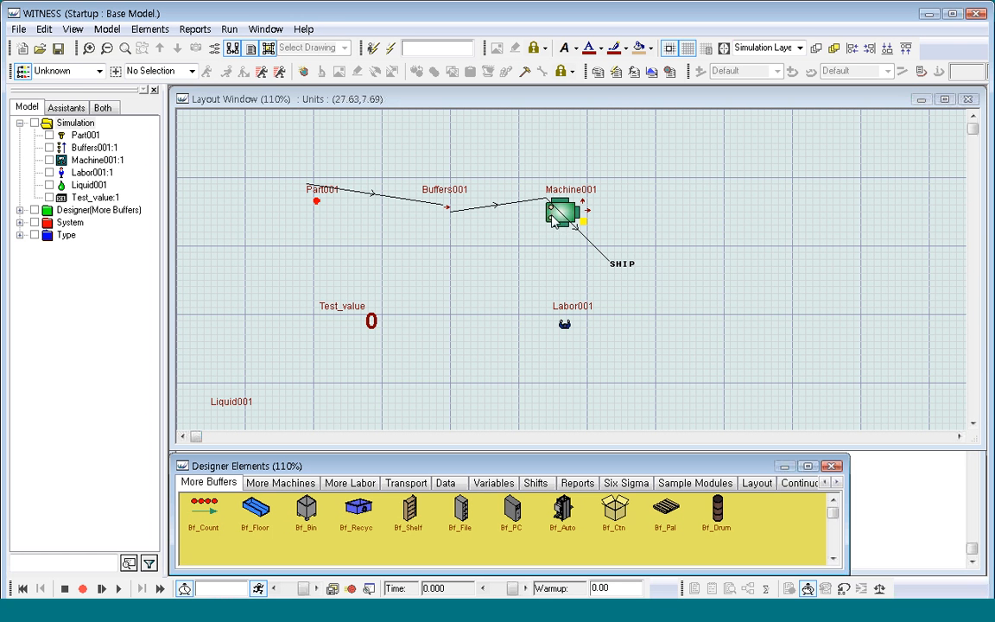
Open the online help and search its index for "order of excution".
left_click(304, 29)
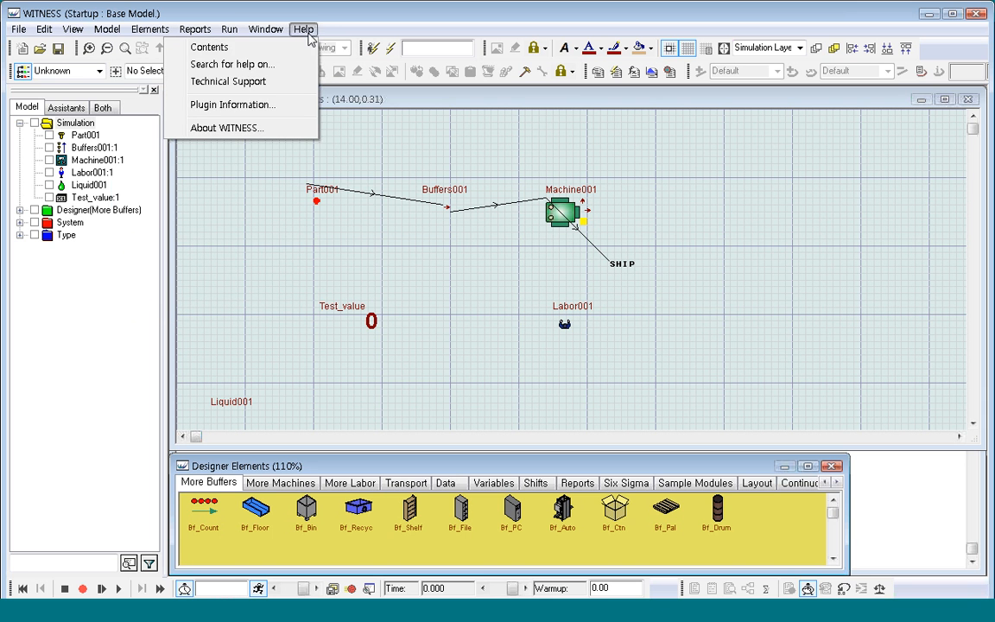
left_click(291, 50)
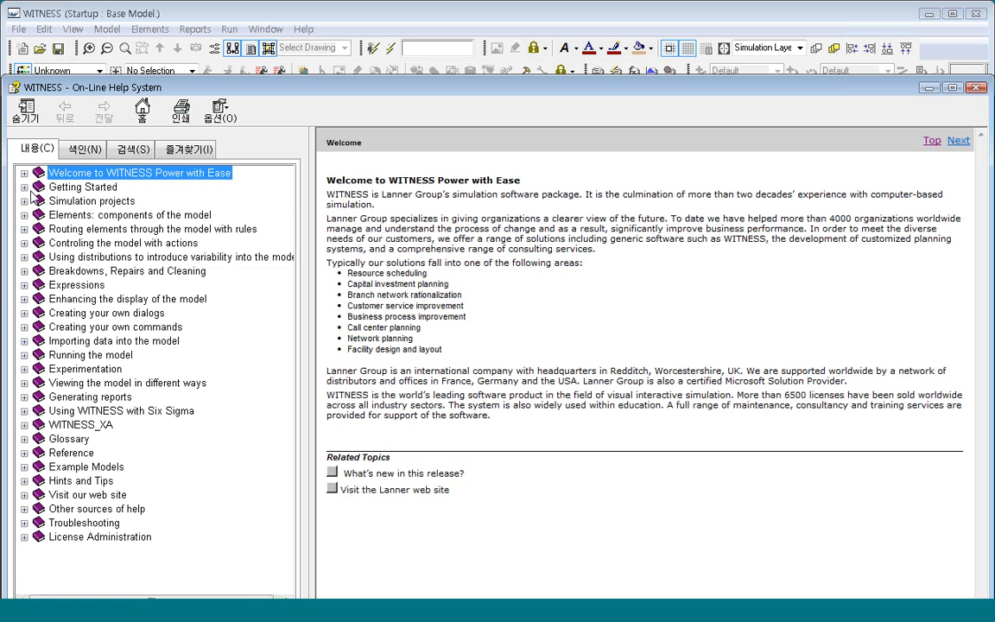
left_click(86, 150)
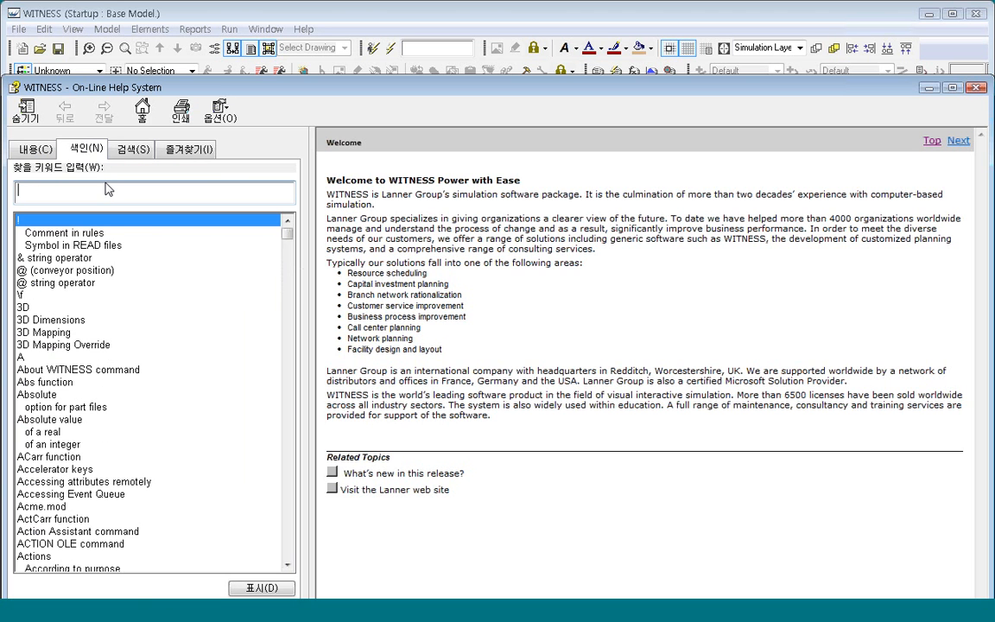
type("order of")
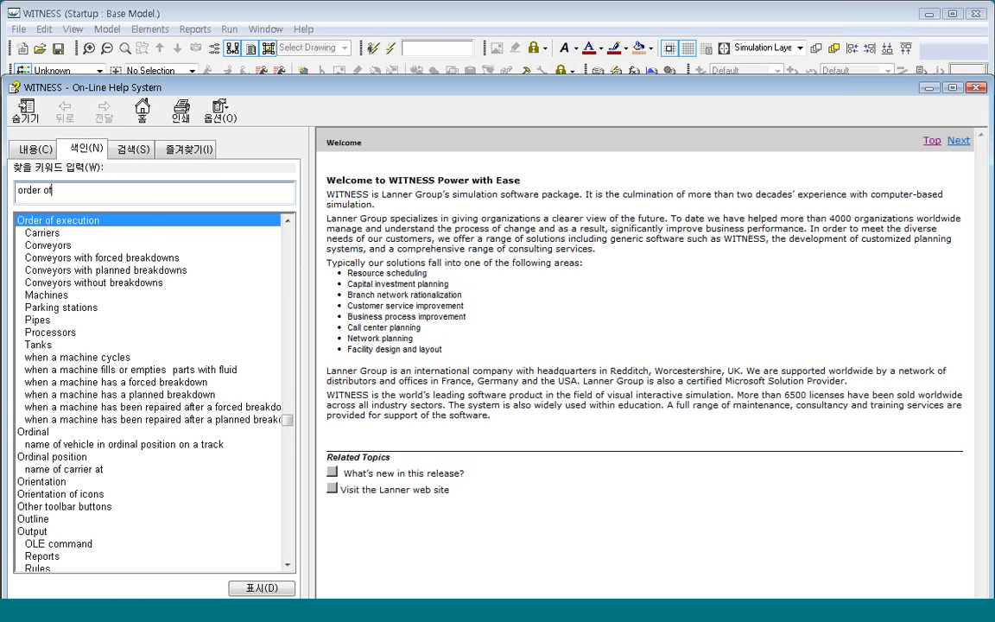
type(" excut")
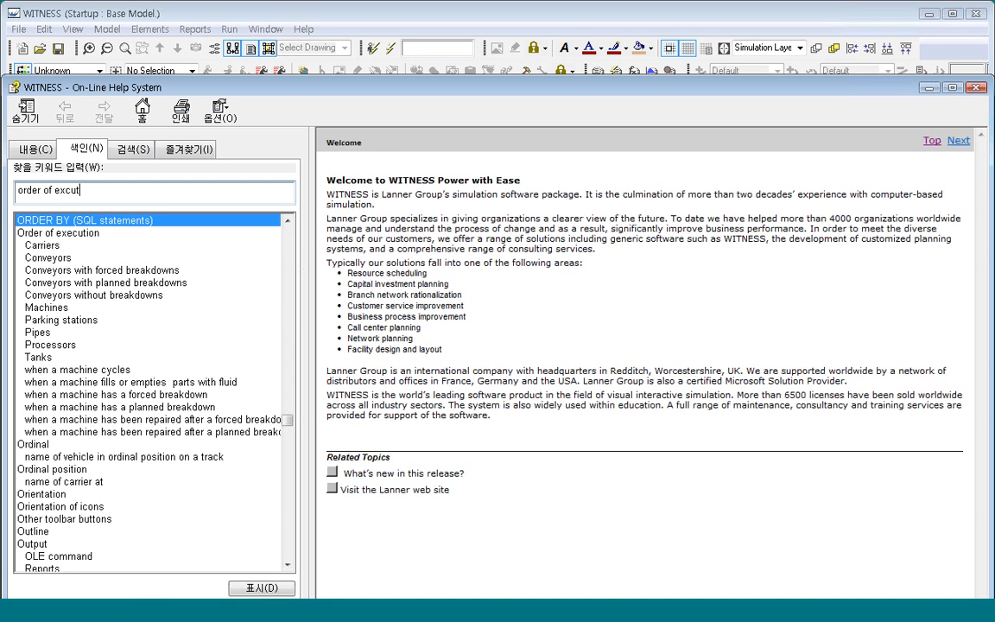
type("ion")
key("Return")
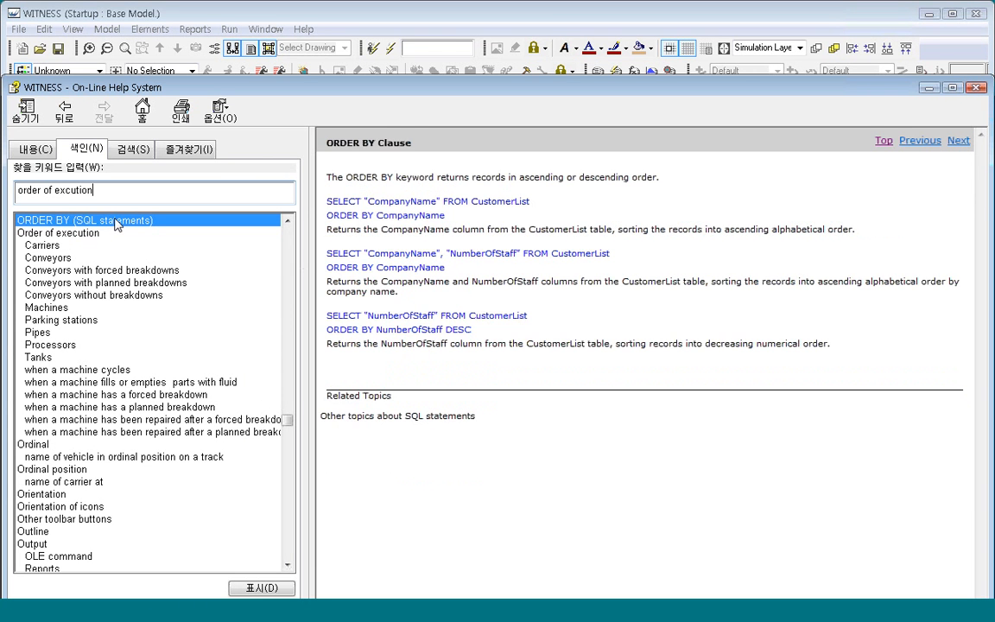
Open the Order of execution topic for Machines and read its machine cycle and forced breakdown pages.
left_click(77, 234)
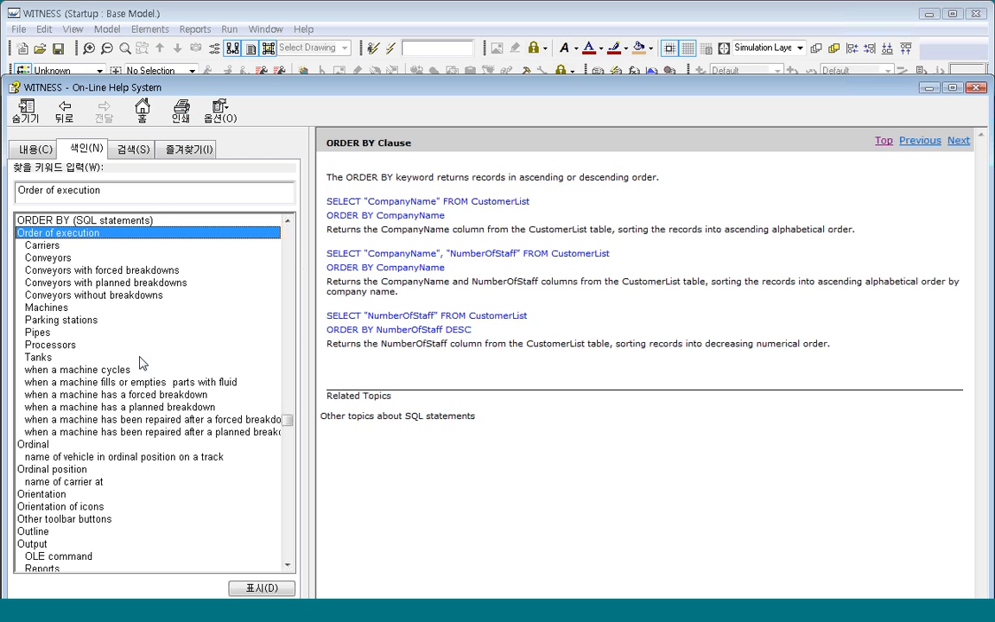
left_click(57, 311)
double_click(57, 312)
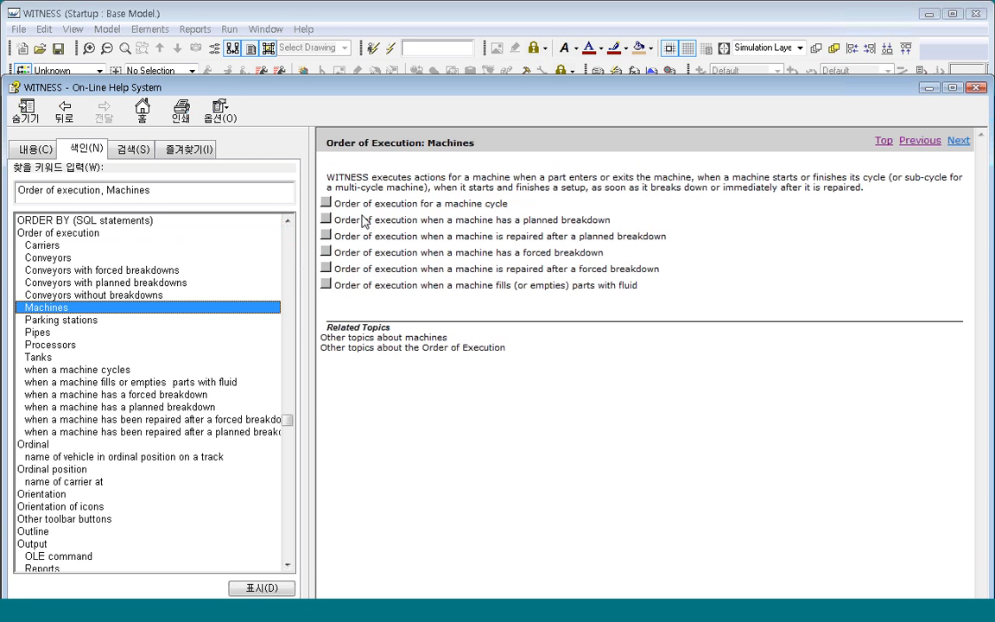
left_click(327, 206)
scroll(524, 365, "down", 3)
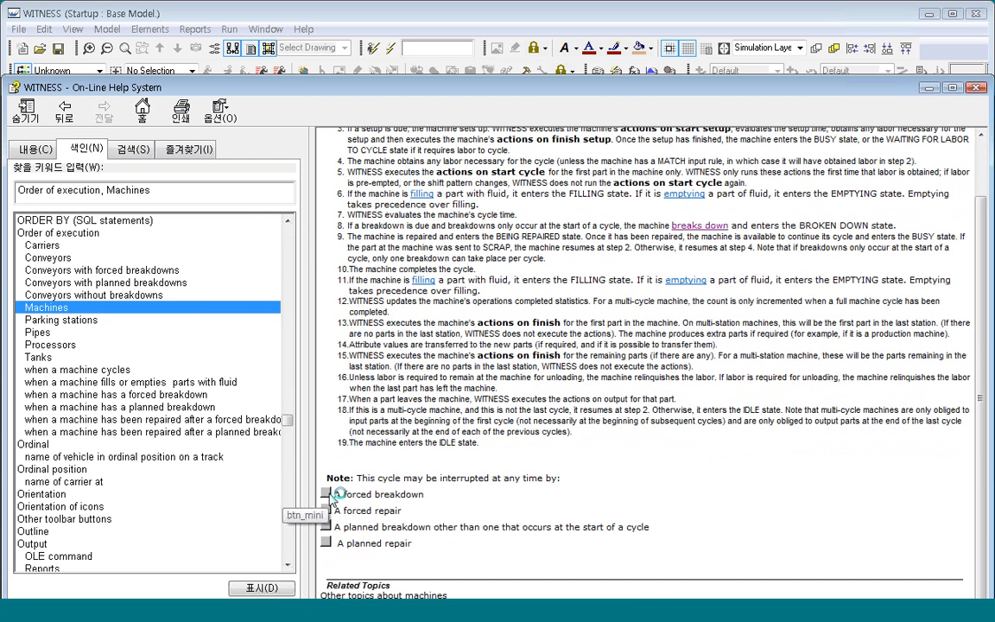
left_click(326, 494)
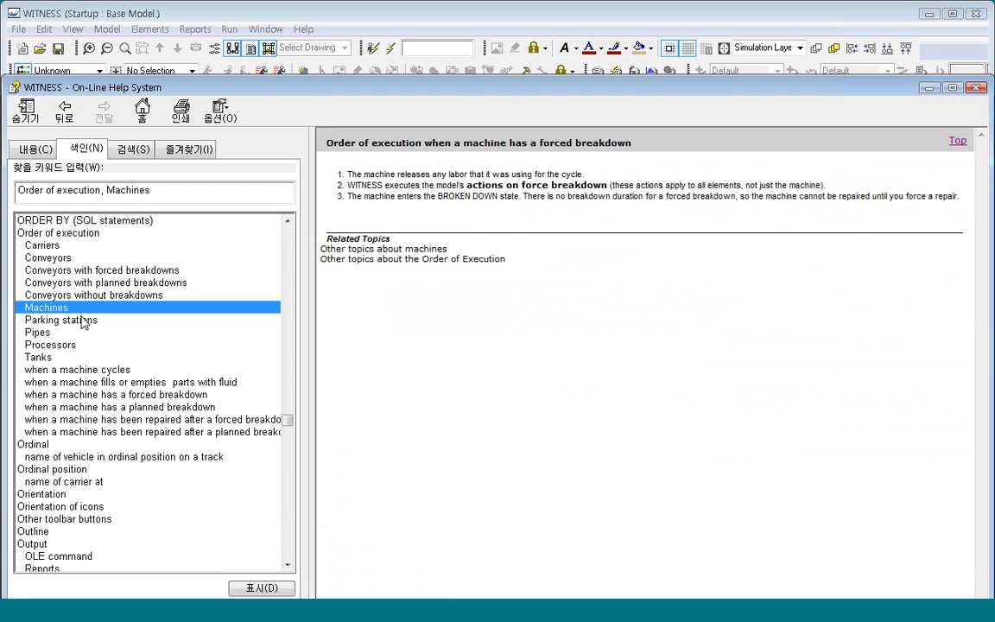
Browse the order of execution topics on machine fluid filling, forced and planned breakdowns, and repairs after them.
double_click(173, 386)
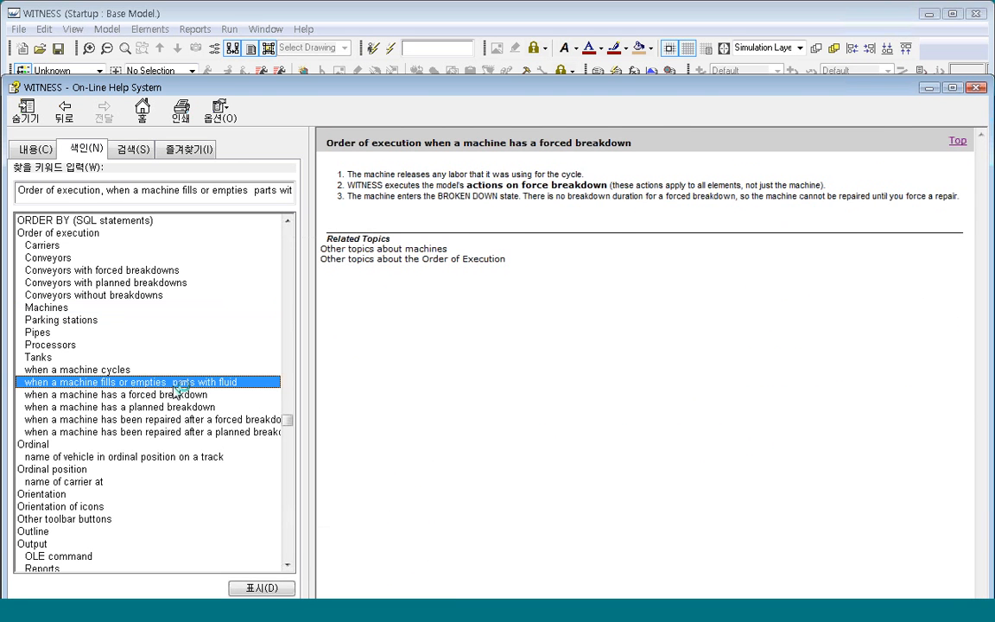
double_click(176, 393)
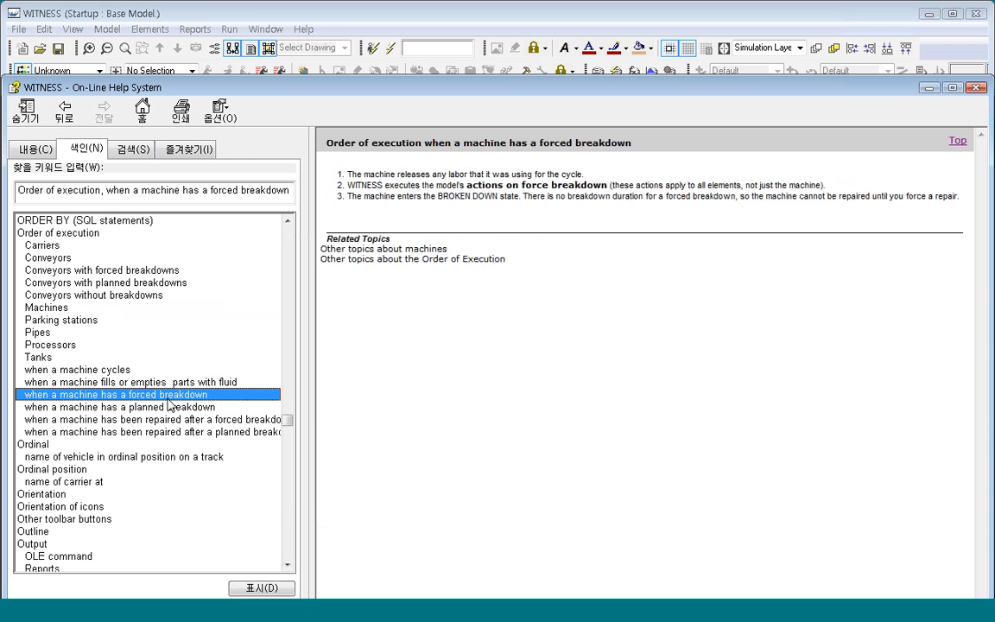
double_click(169, 407)
double_click(169, 419)
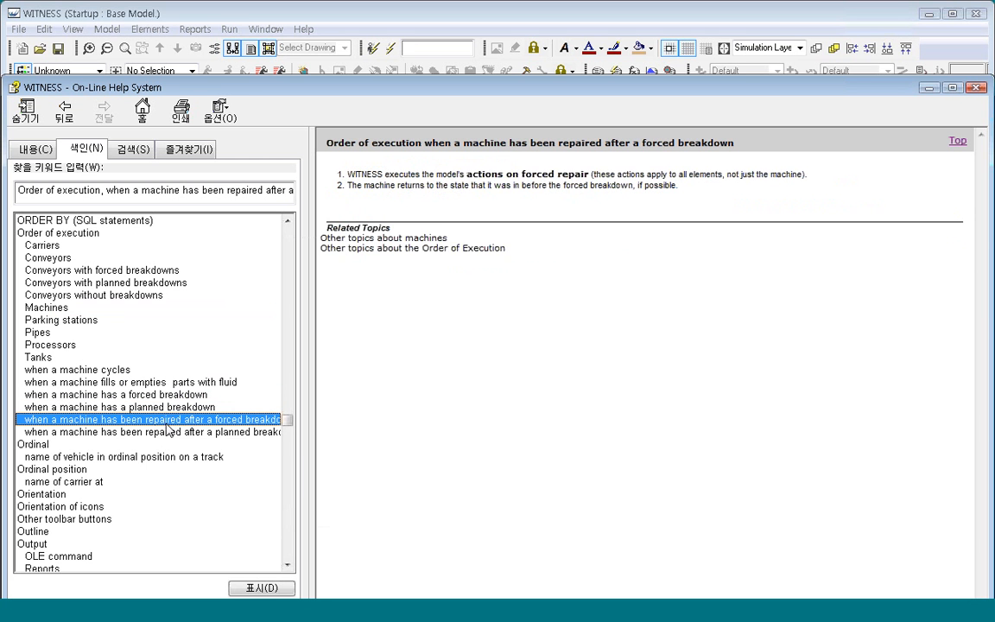
double_click(166, 432)
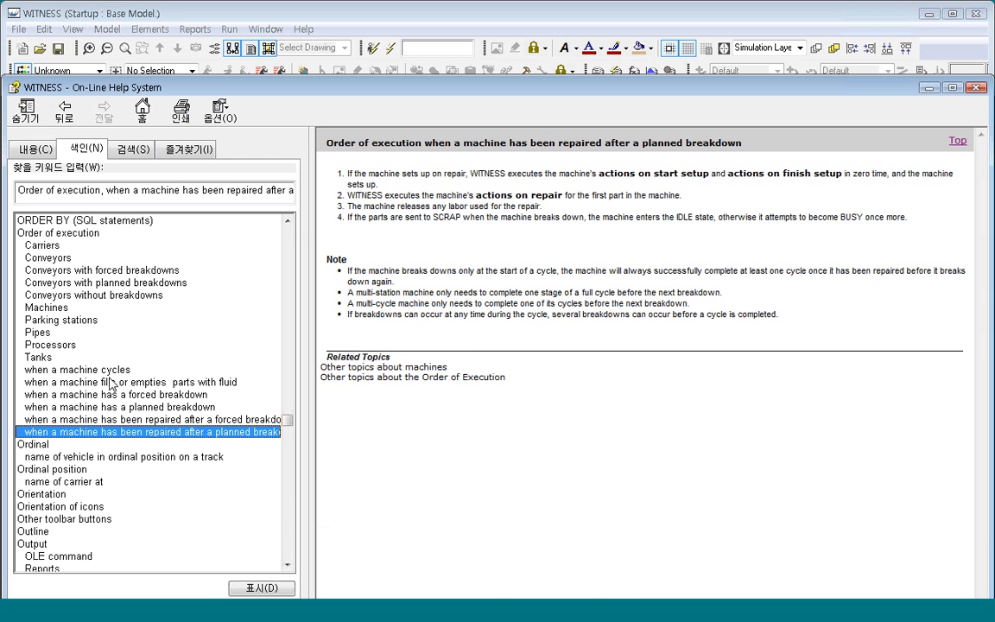
Read the order of execution topic for when a machine cycles, and close the help.
double_click(99, 370)
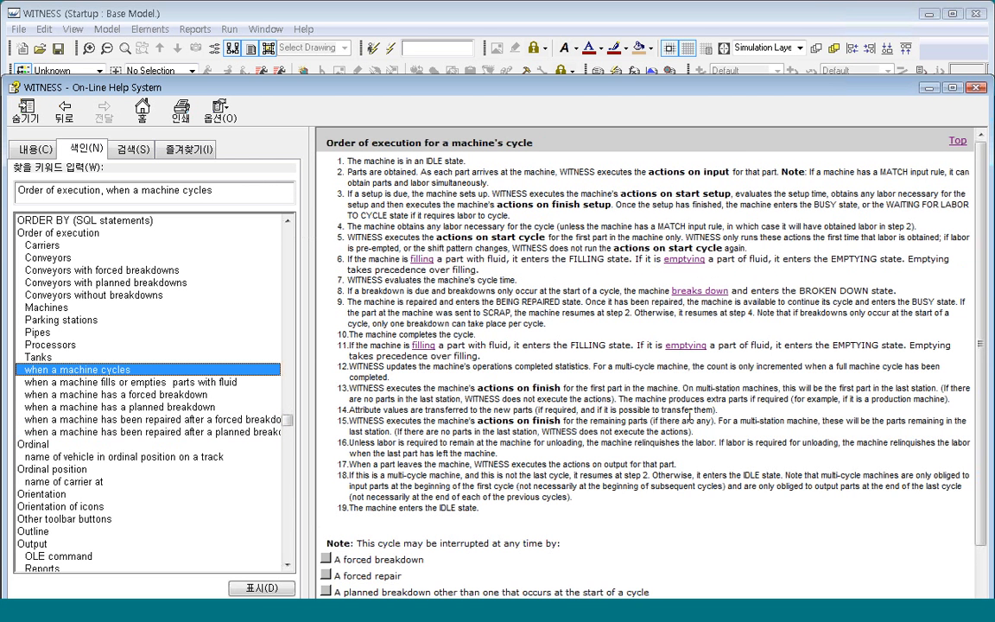
scroll(557, 423, "down", 3)
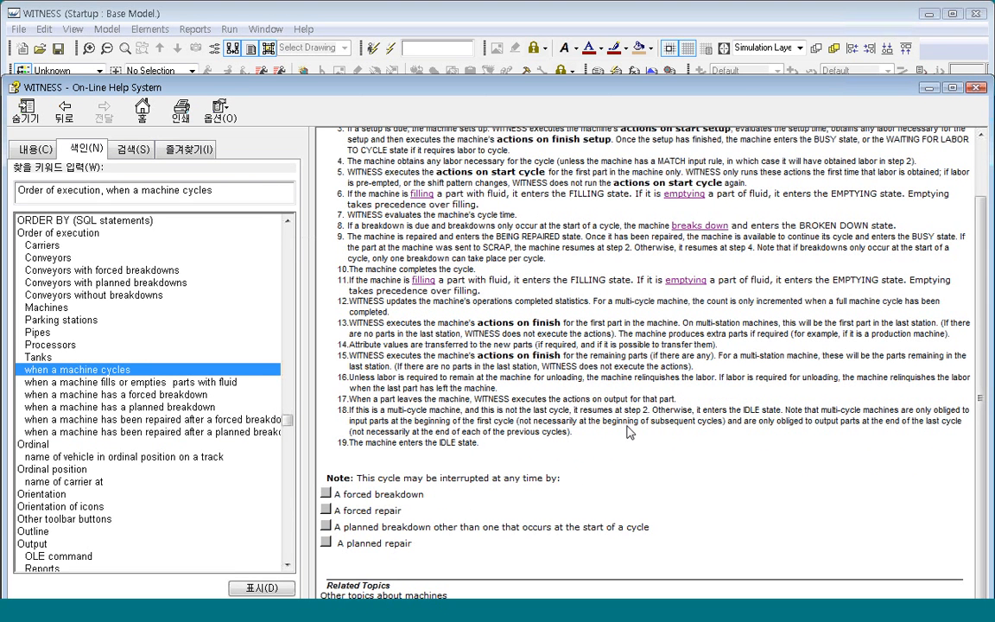
left_click(976, 87)
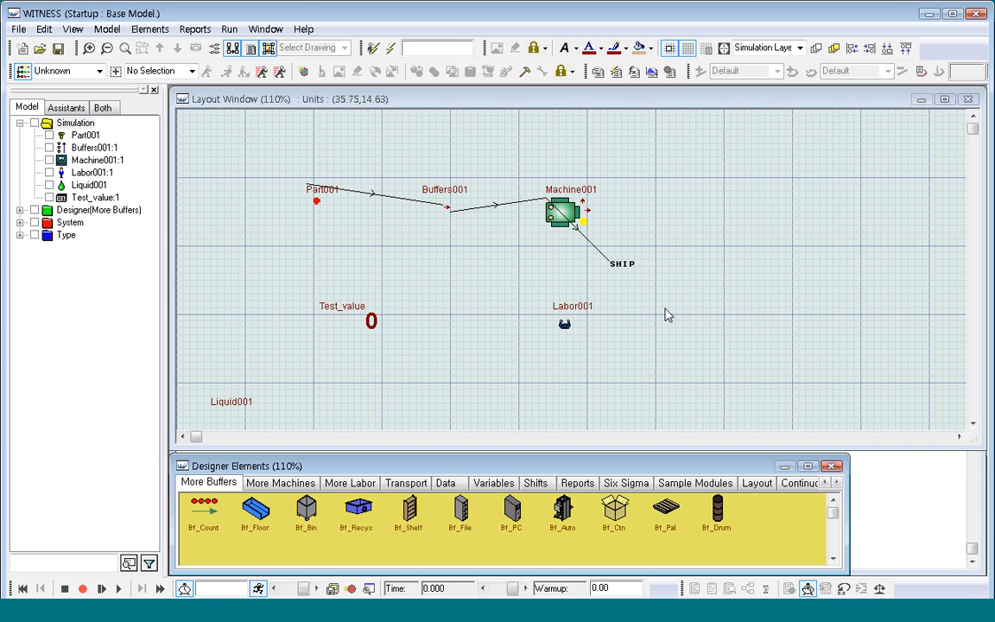
Open the details of Machine001 and examine its input, cycle and output actions together with its setup table.
left_click(557, 223)
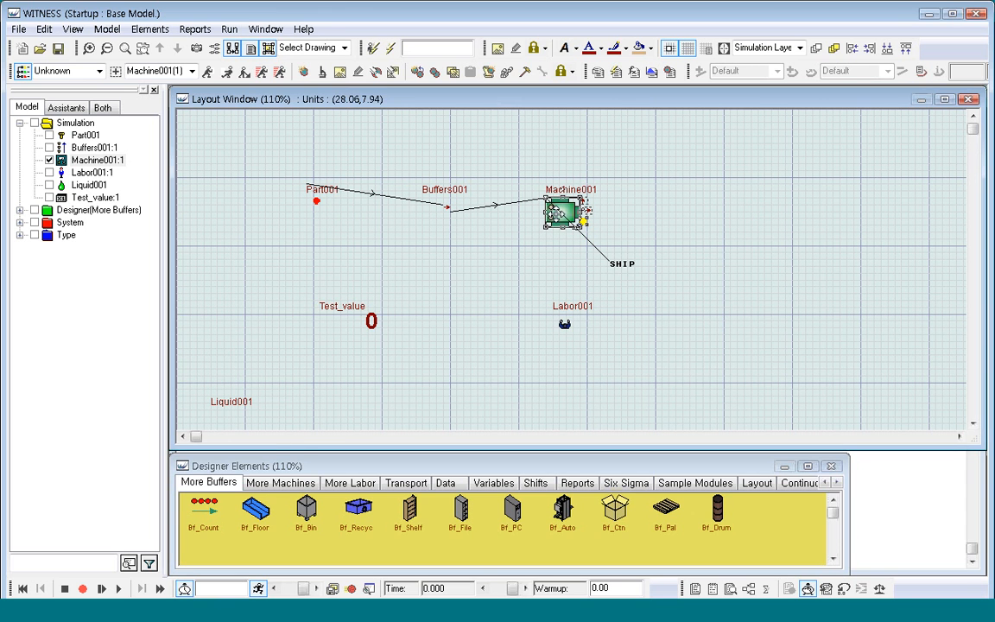
double_click(559, 212)
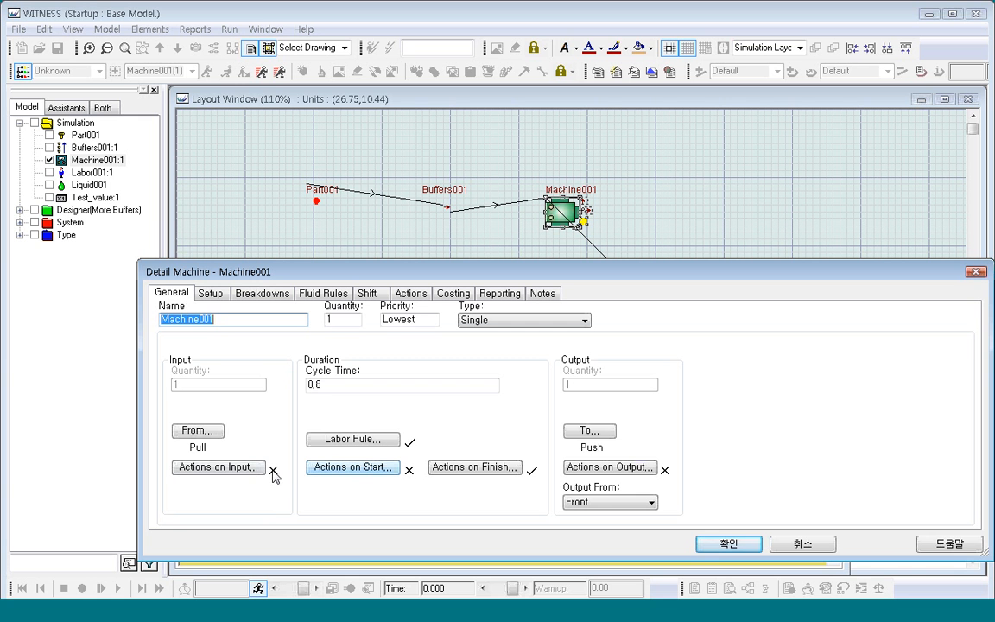
left_click(211, 293)
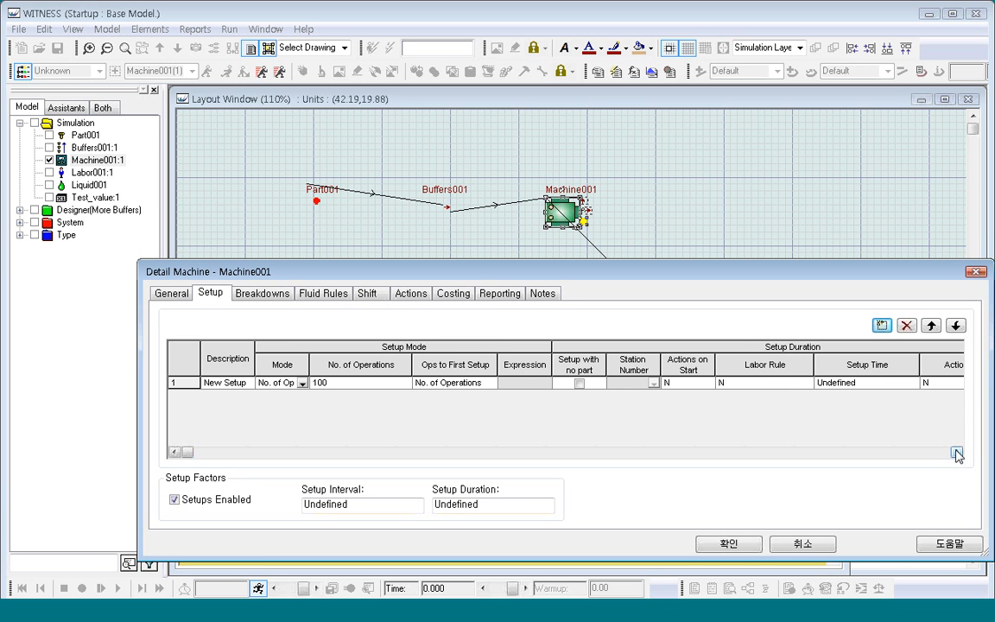
left_click(956, 452)
left_click(956, 452)
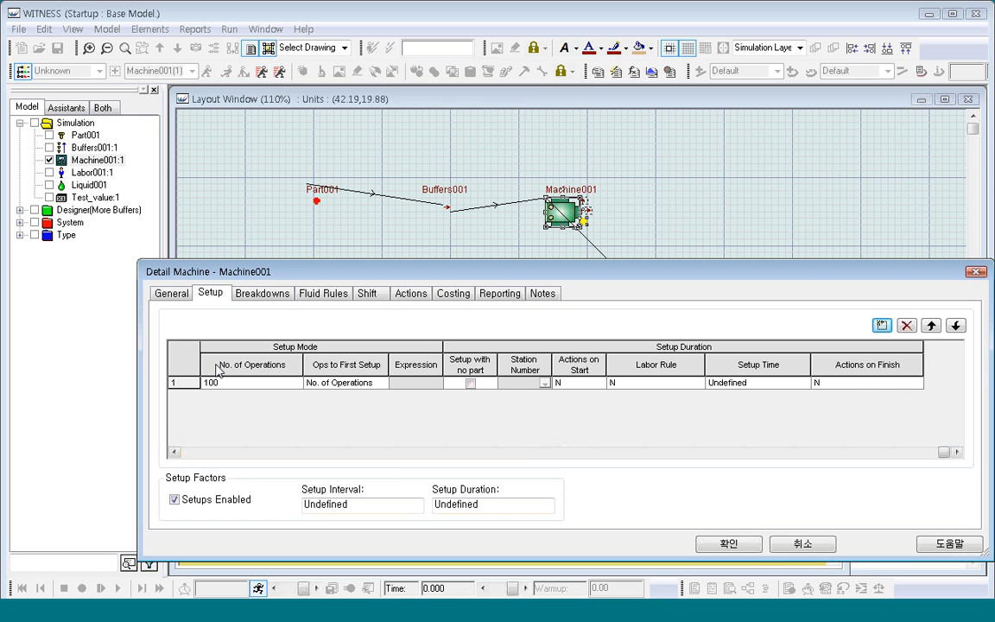
left_click(172, 294)
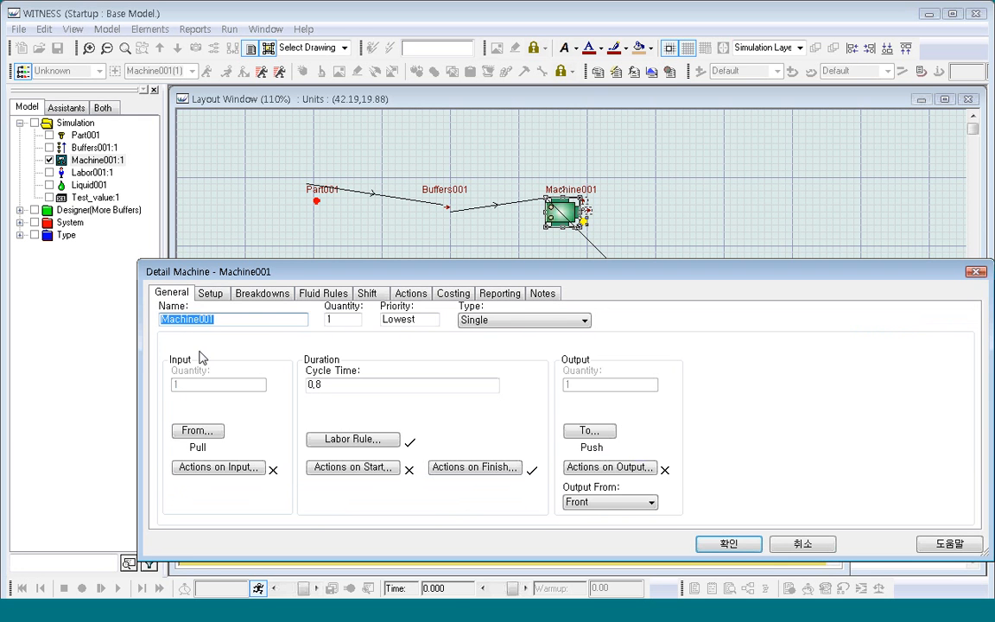
left_click(211, 294)
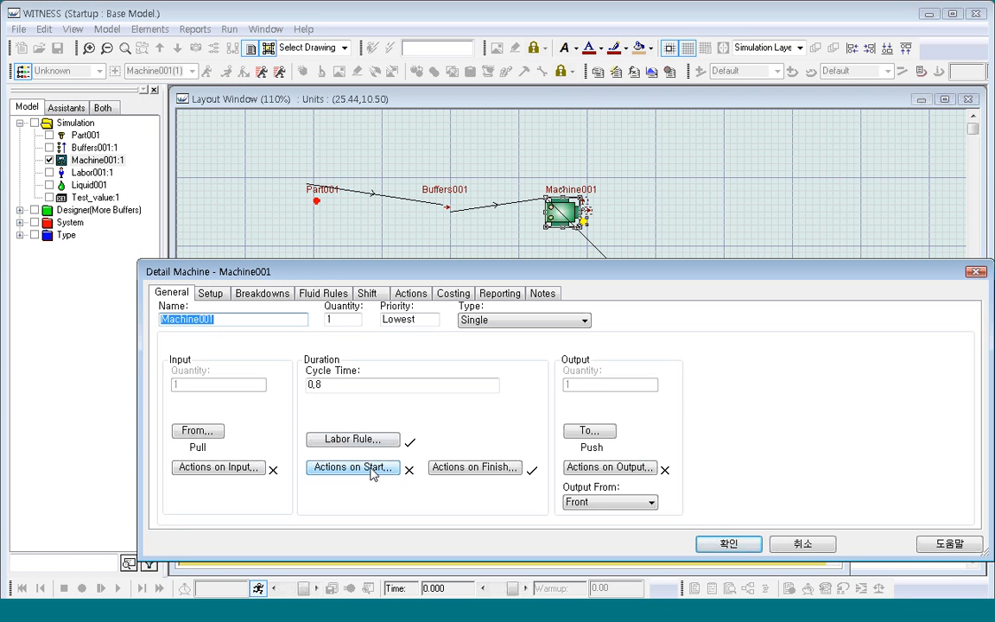
Examine the emptying and filling volume settings in Machine001's fluid rules, and close the machine details.
left_click(337, 295)
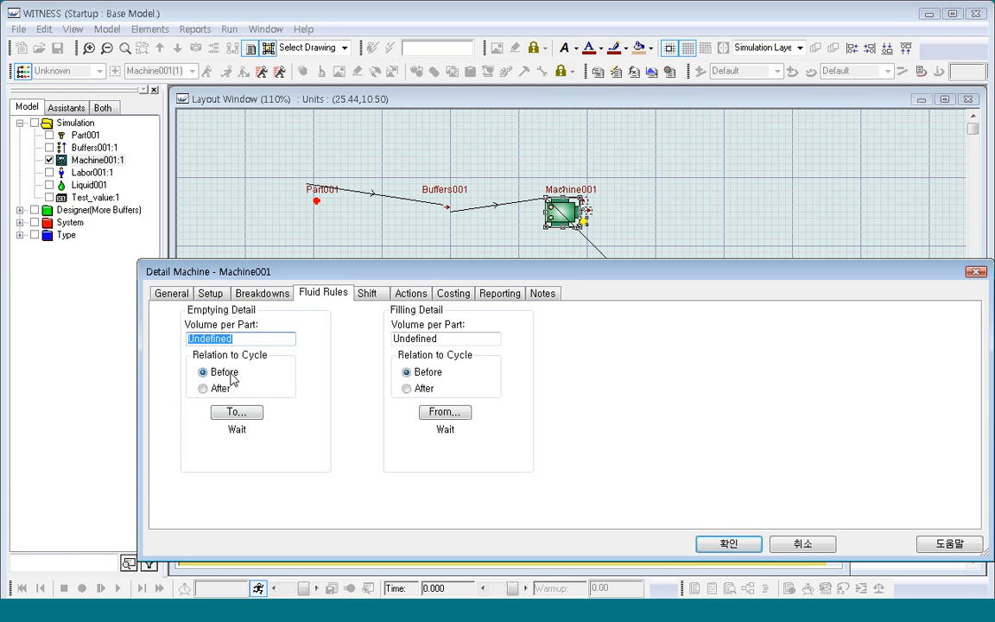
left_click(247, 339)
double_click(210, 338)
left_click_drag(246, 339, 184, 345)
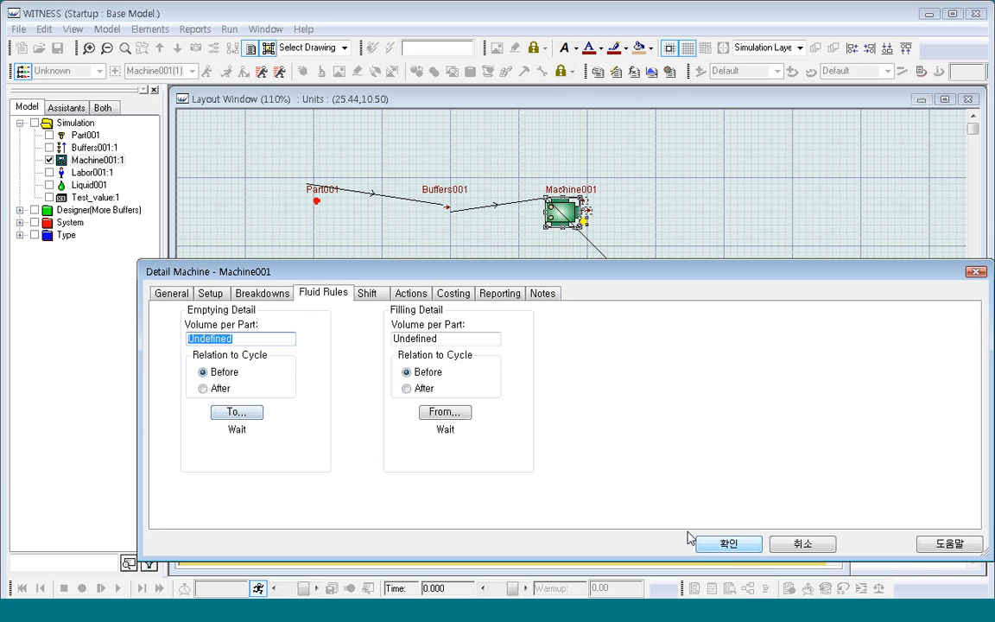
left_click(727, 545)
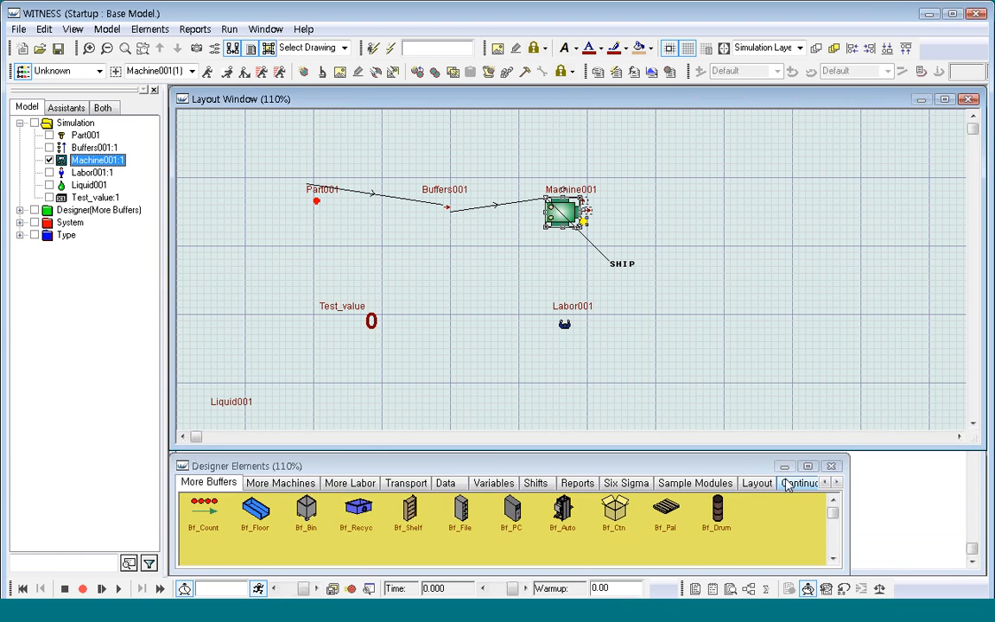
Show the Continuous designer elements, and inspect the emptying rule in Machine001's fluid rules.
left_click(795, 482)
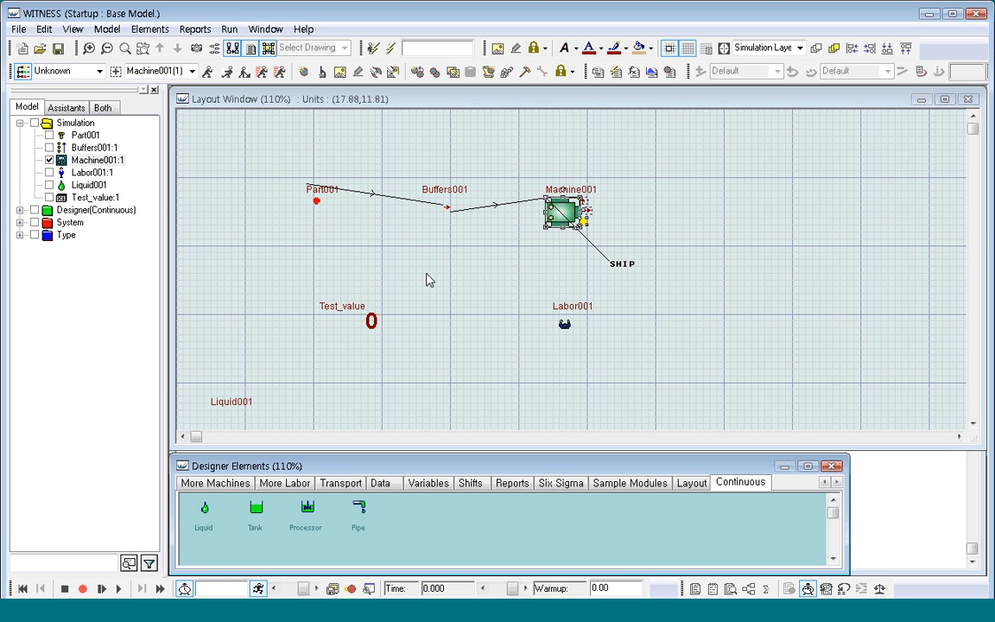
double_click(561, 212)
left_click(337, 297)
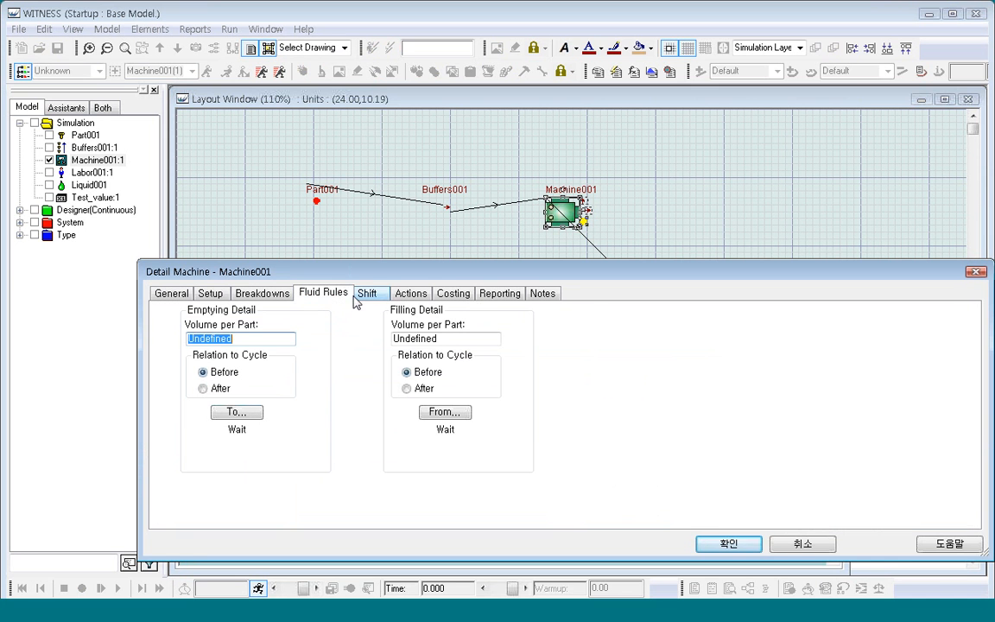
left_click(246, 420)
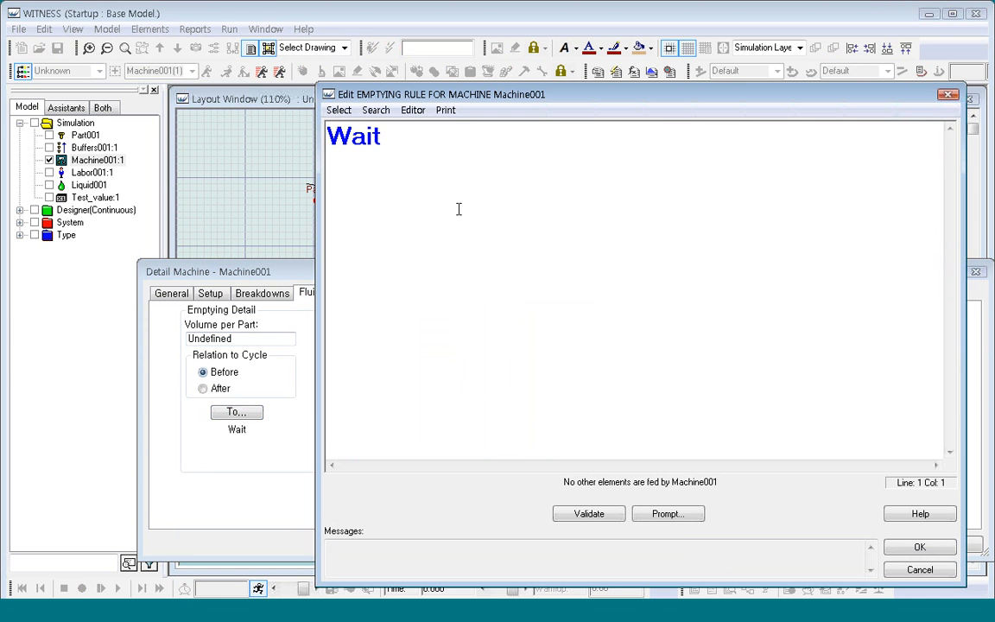
left_click(403, 136)
left_click_drag(402, 137, 292, 126)
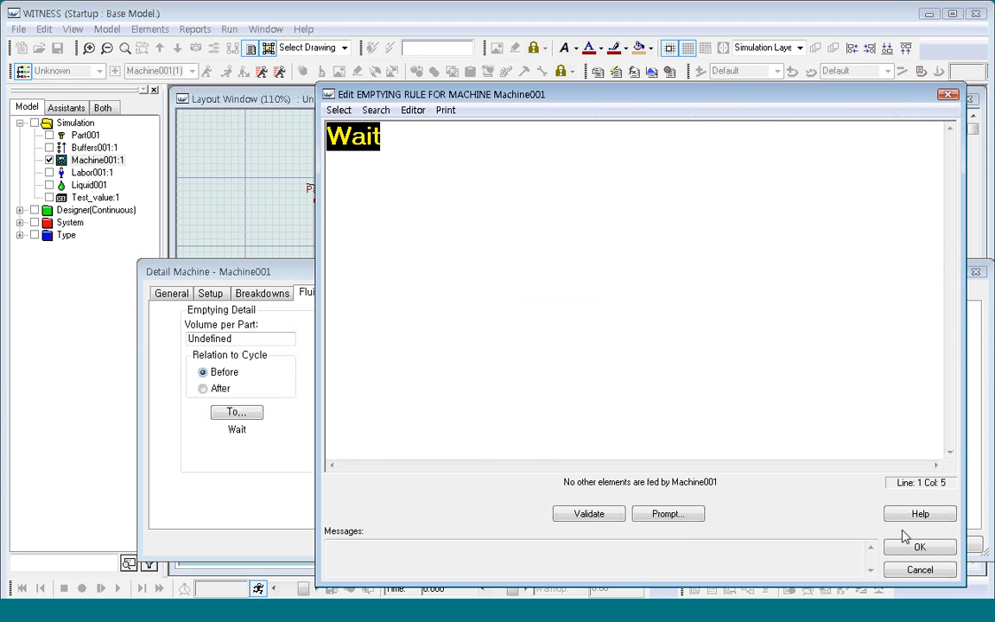
left_click(919, 550)
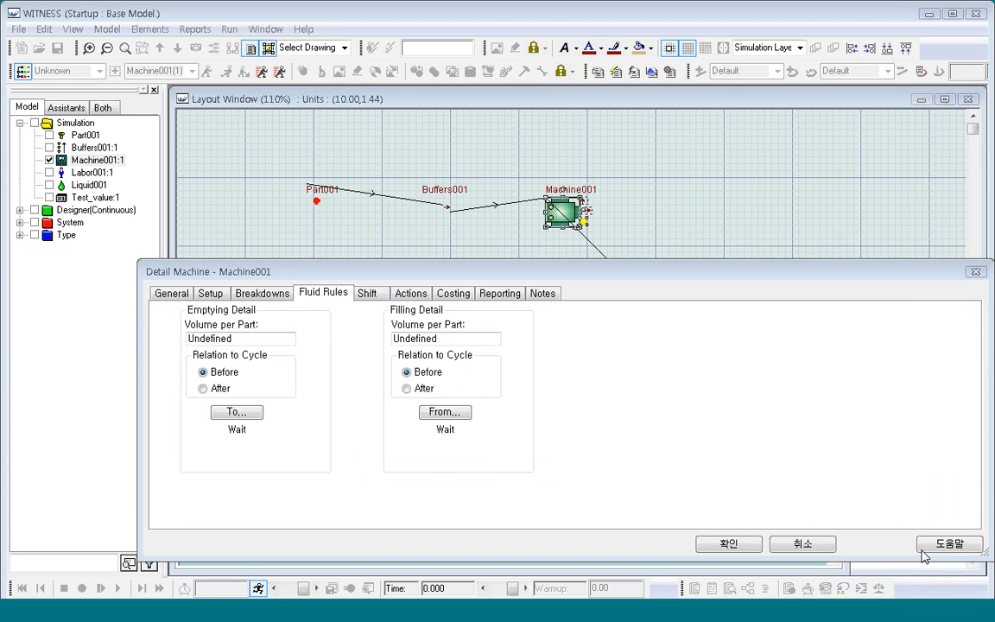
Check Machine001's actions on finish and examine all columns of its breakdown table.
left_click(171, 293)
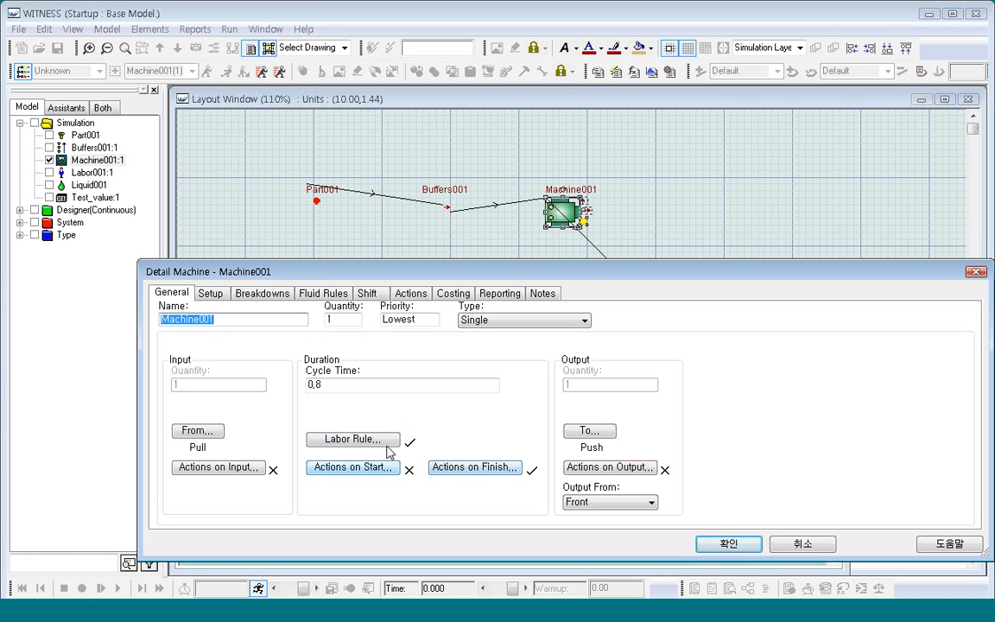
left_click(520, 468)
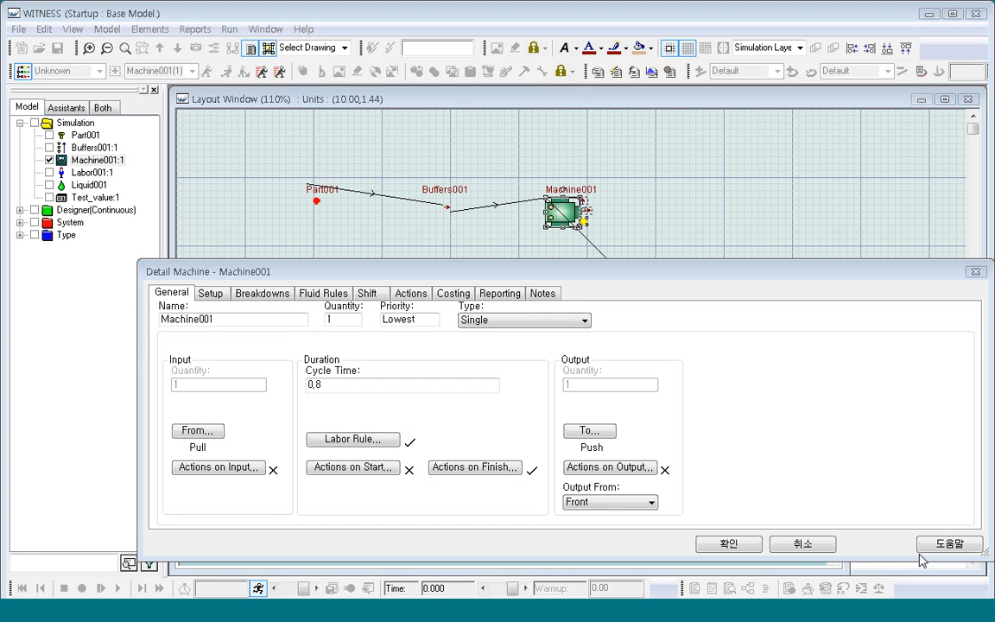
left_click(270, 295)
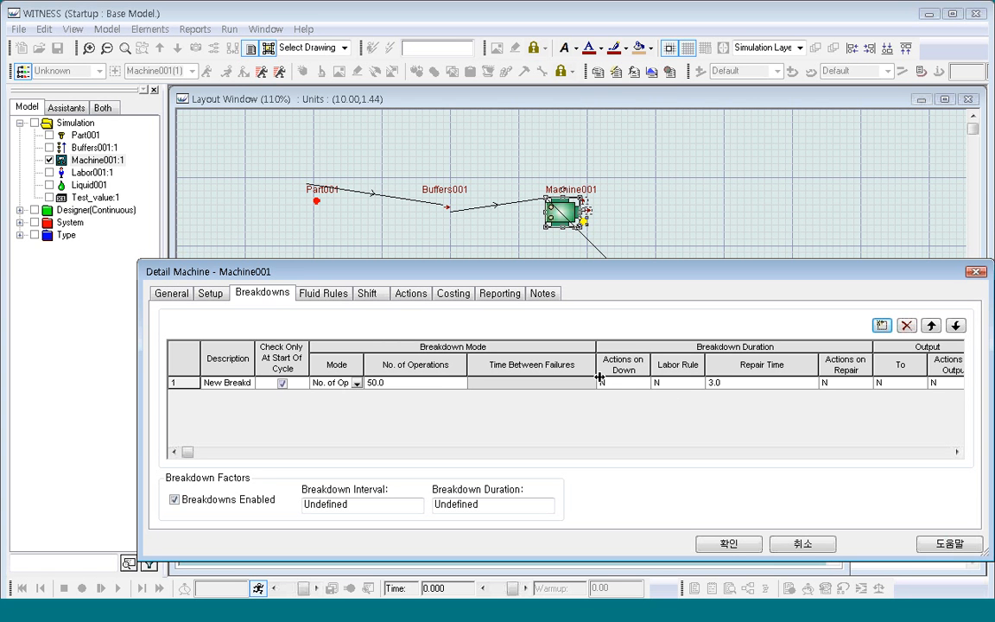
left_click(957, 452)
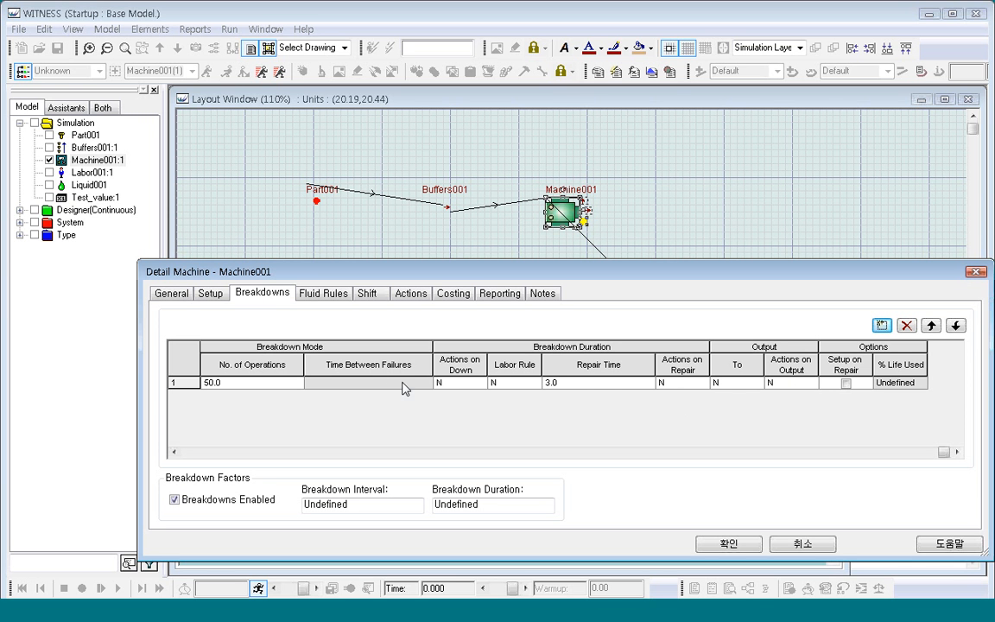
Return to Machine001's general settings and check its actions on finish alongside the labor rule.
left_click(172, 293)
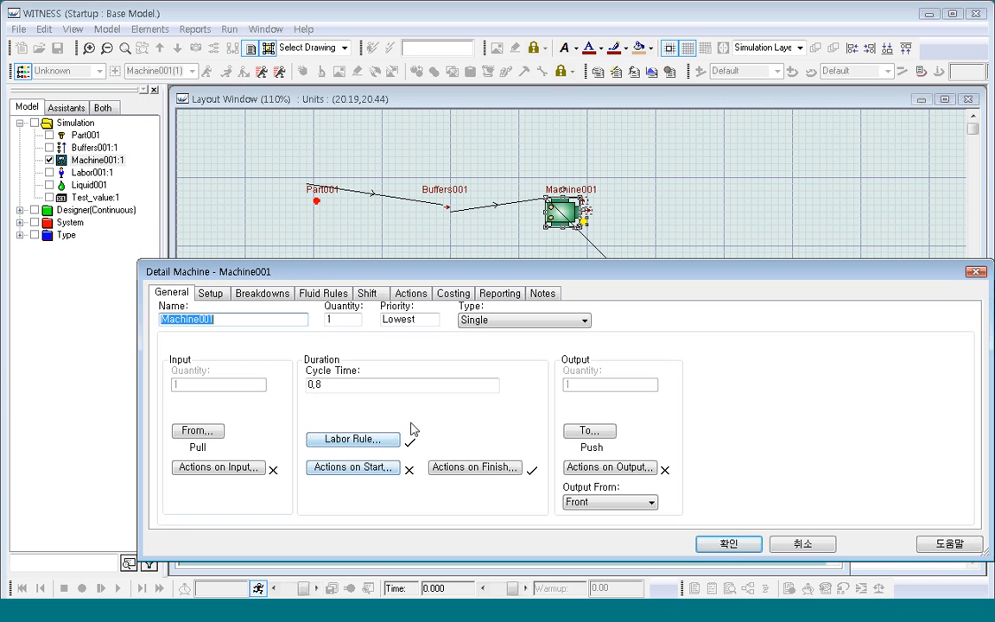
left_click(507, 472)
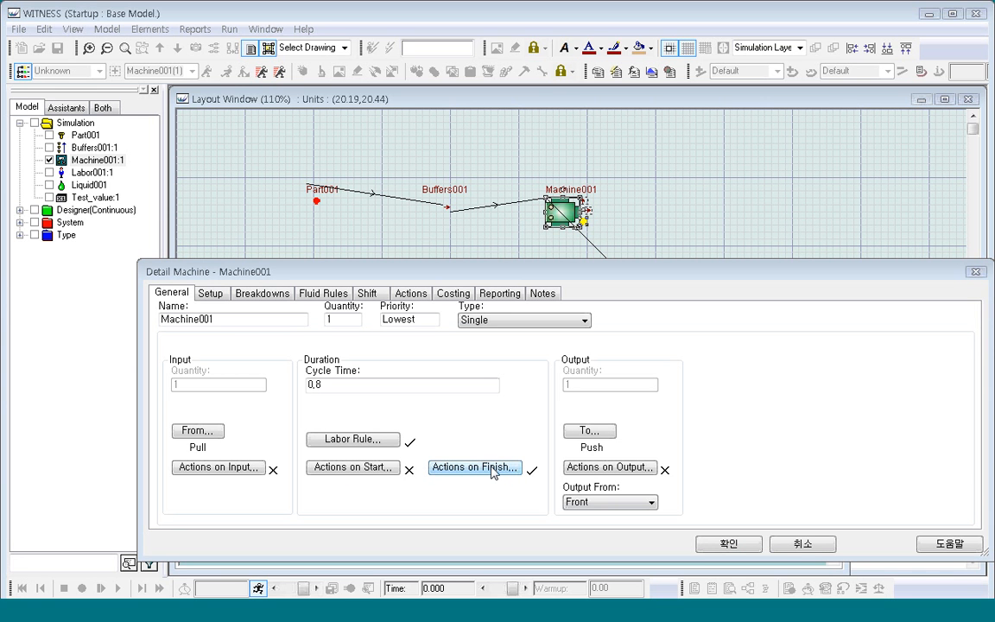
Set the relation to cycle to After for both emptying and filling in Machine001's fluid rules.
left_click(333, 294)
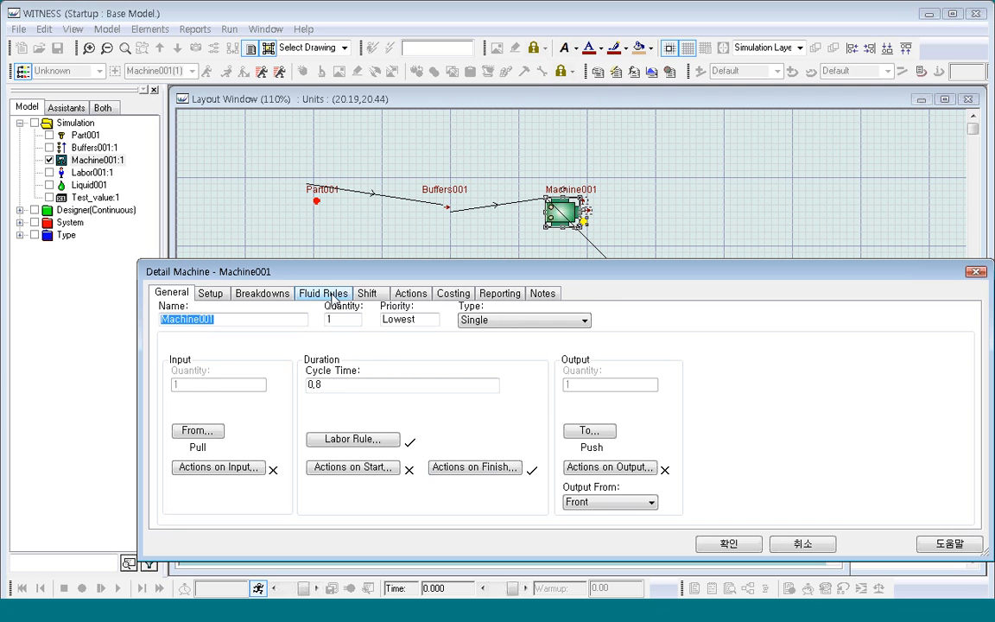
left_click(333, 295)
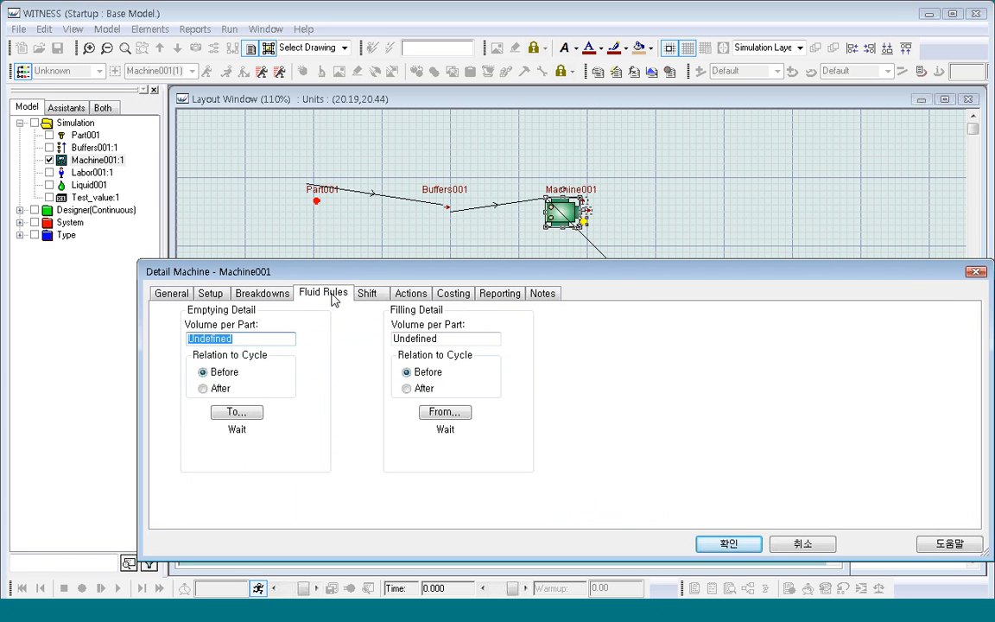
left_click(203, 388)
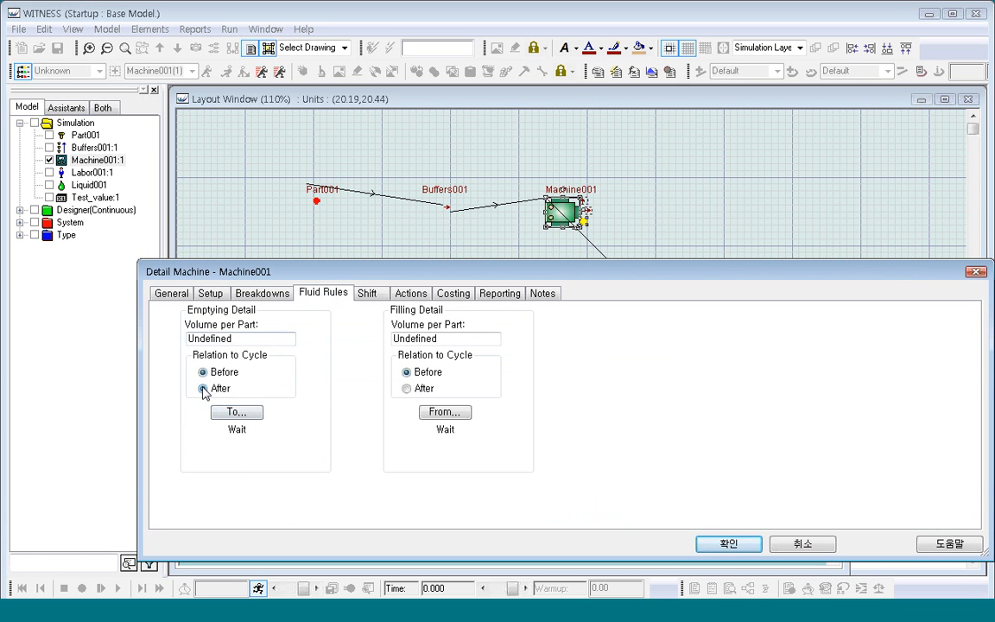
left_click(406, 388)
Return to Machine001's general settings and review the available machine types without changing the selection.
left_click(169, 295)
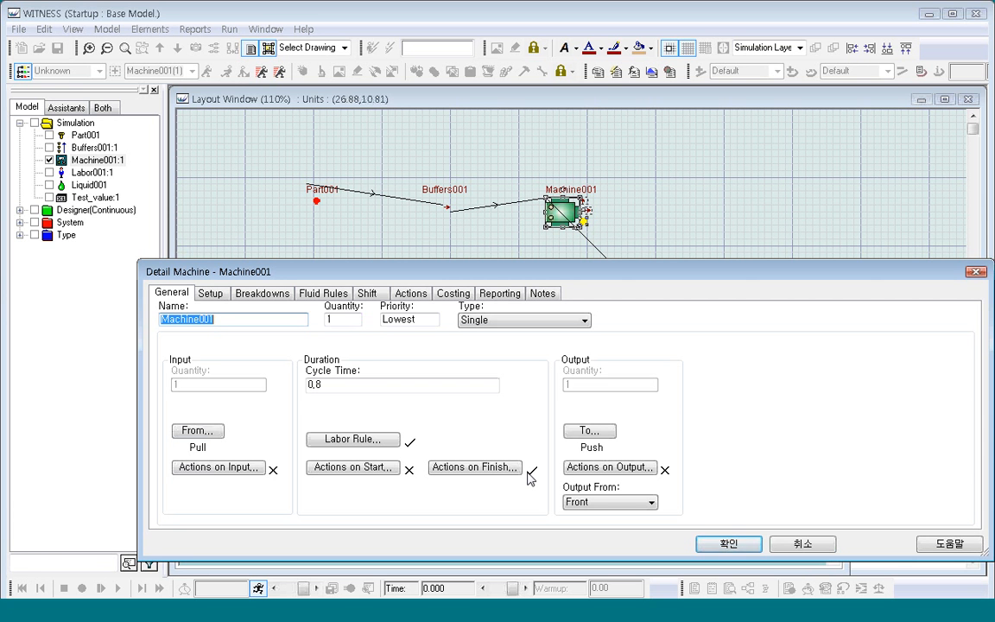
left_click(584, 321)
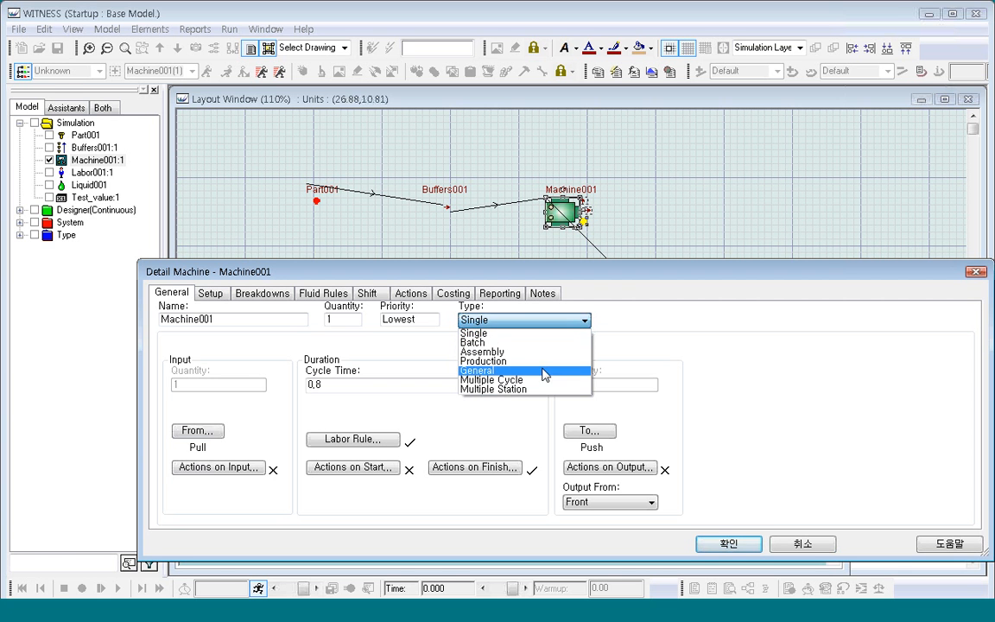
left_click(534, 464)
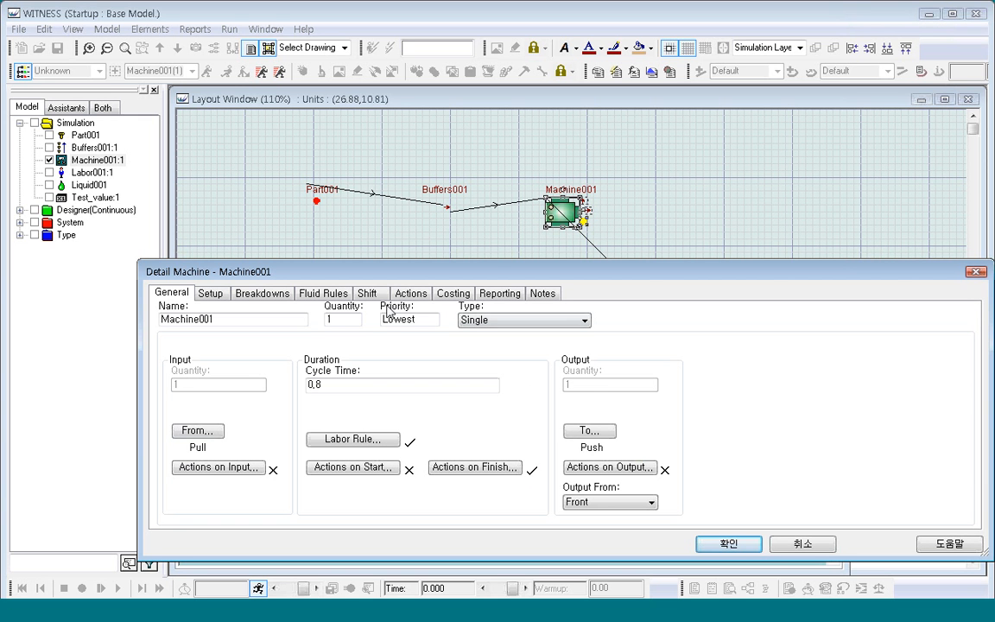
left_click(584, 321)
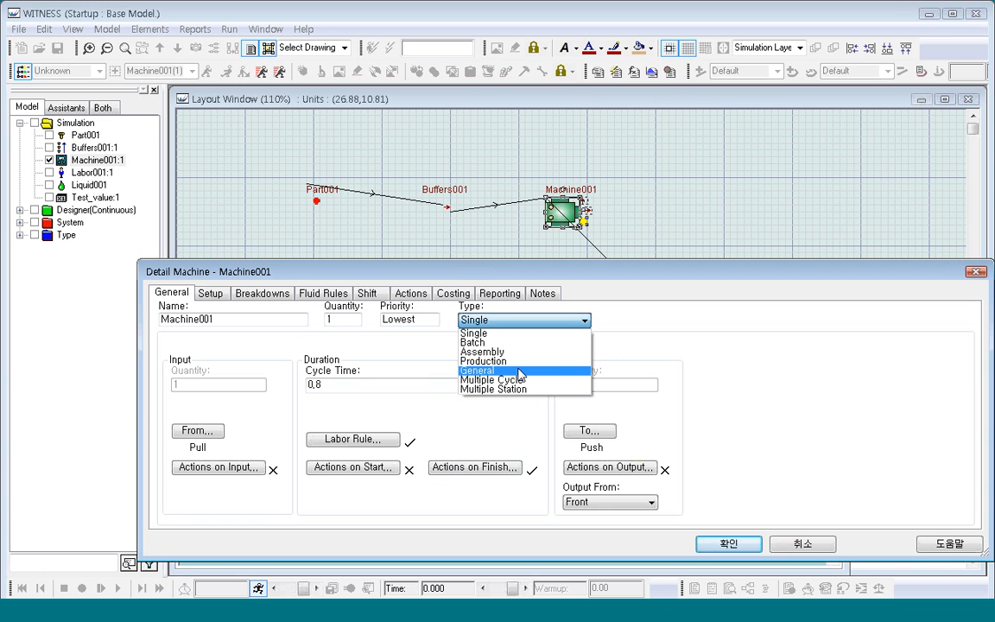
left_click(529, 457)
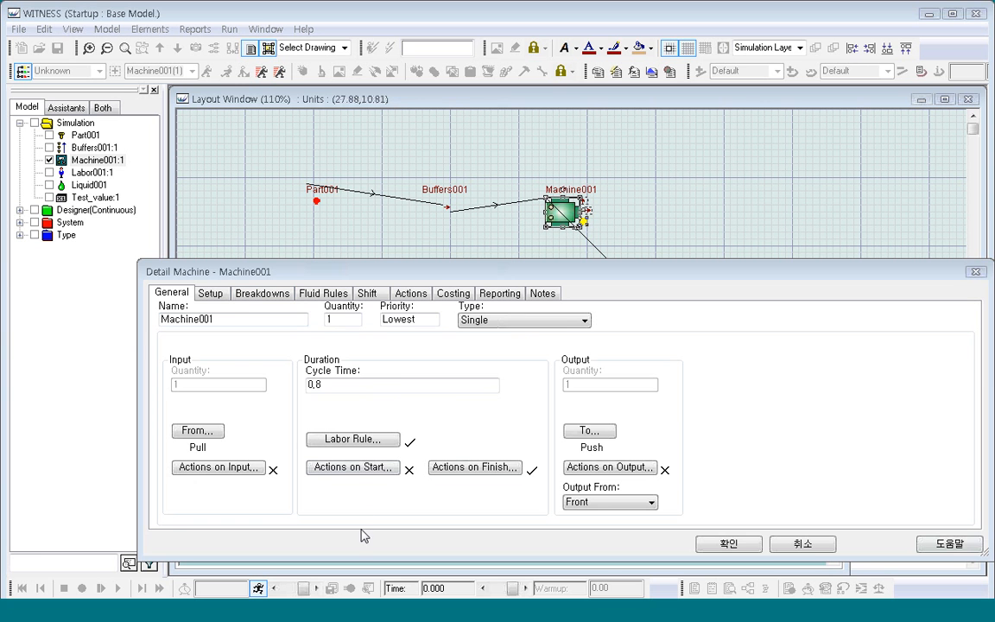
Check Machine001's actions on finish once more, and accept the machine details.
left_click(495, 471)
left_click(692, 424)
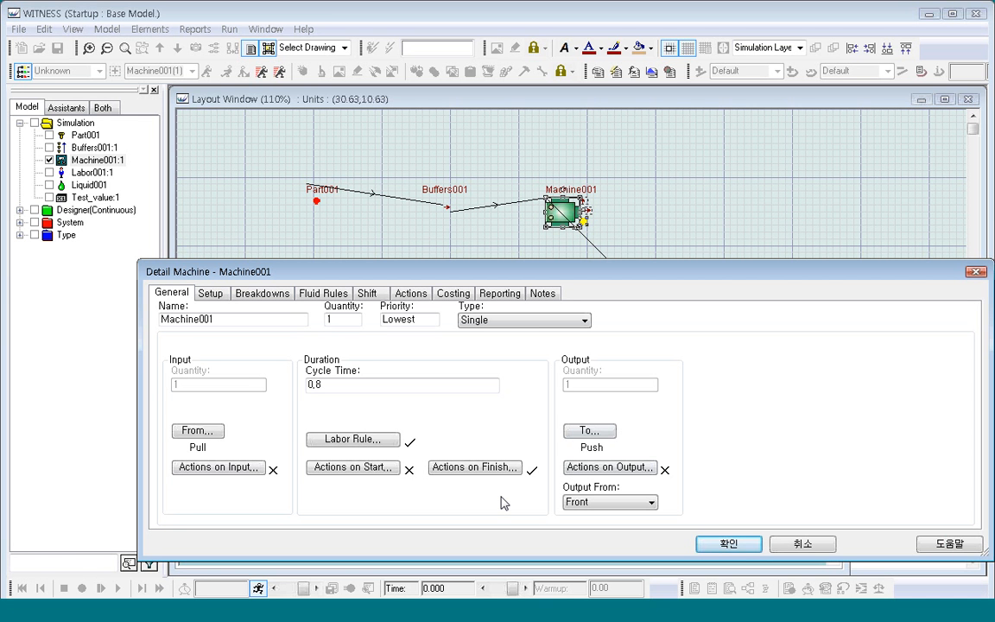
left_click(751, 544)
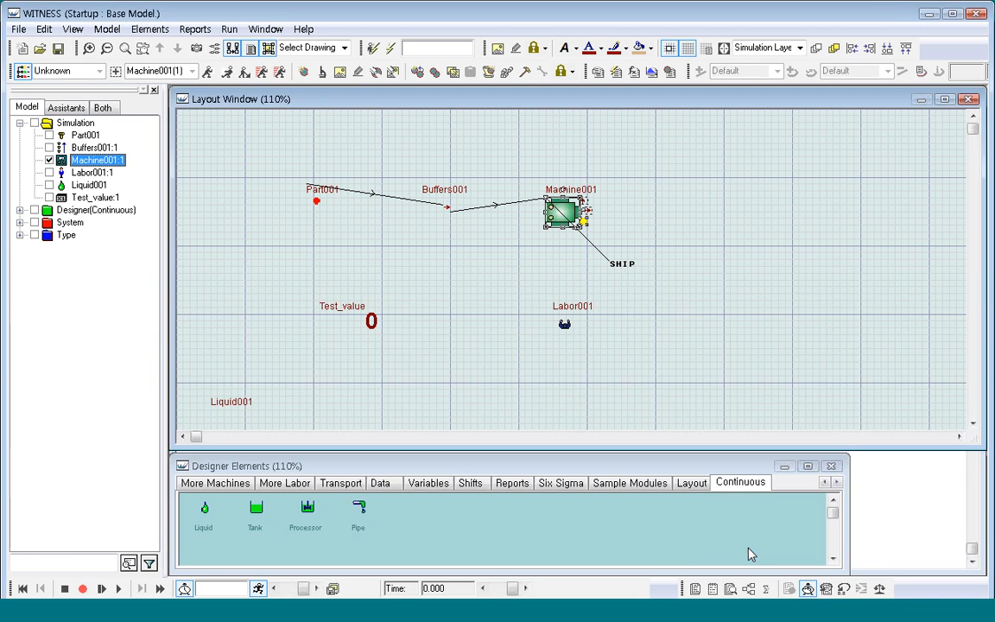
left_click(716, 396)
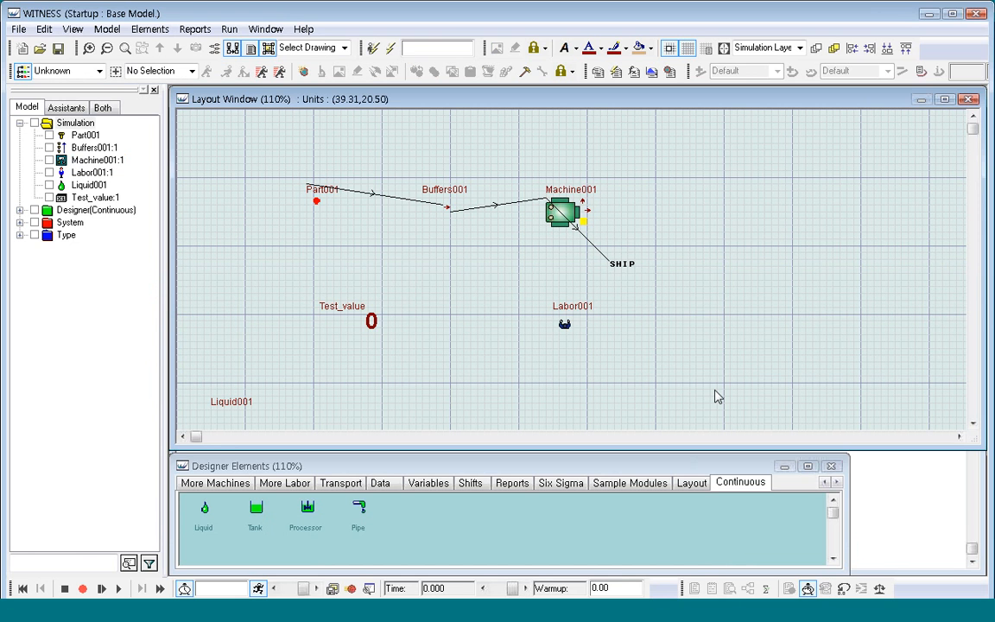